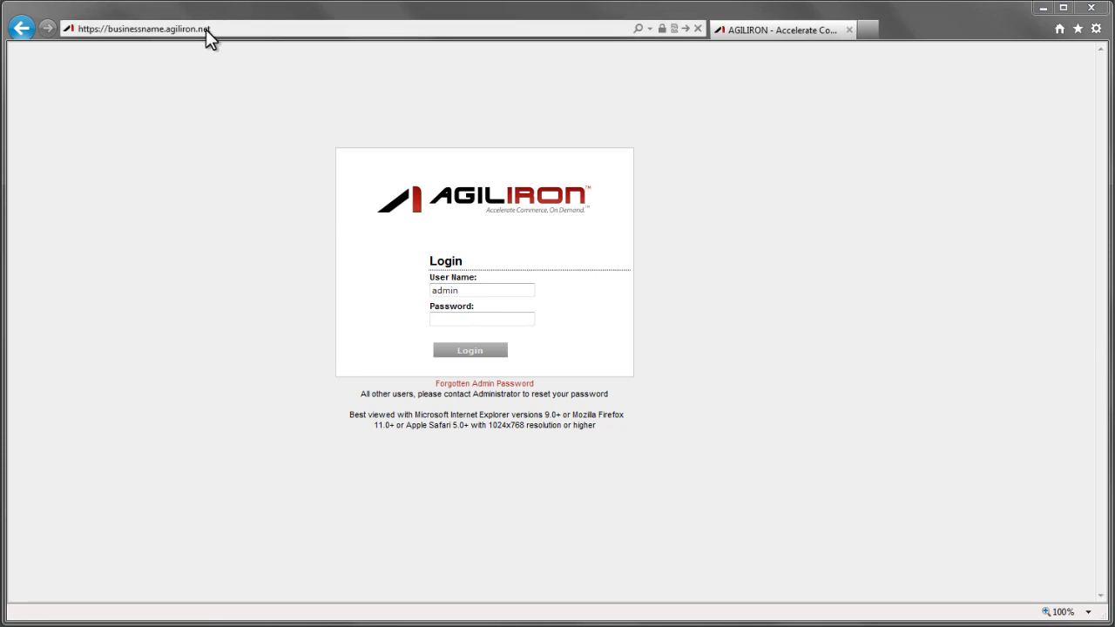
Log in to businessname.agiliron.net as admin with the account password
{"action": "left_click", "coordinate": [206, 29]}
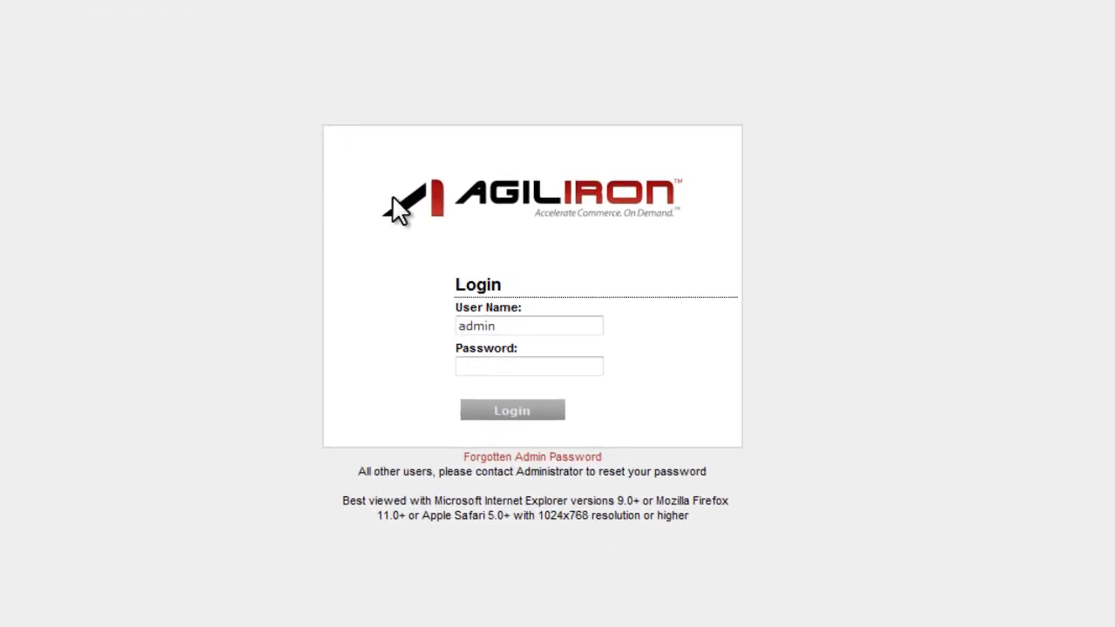
{"action": "left_click", "coordinate": [542, 328]}
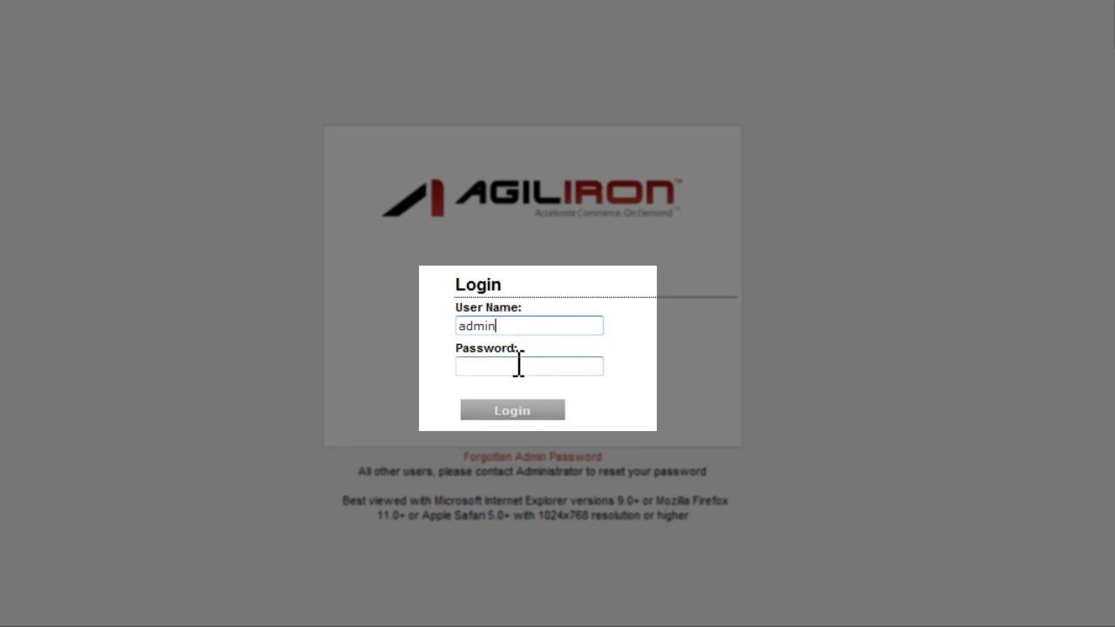
{"action": "left_click", "coordinate": [512, 366]}
{"action": "type", "text": "*******"}
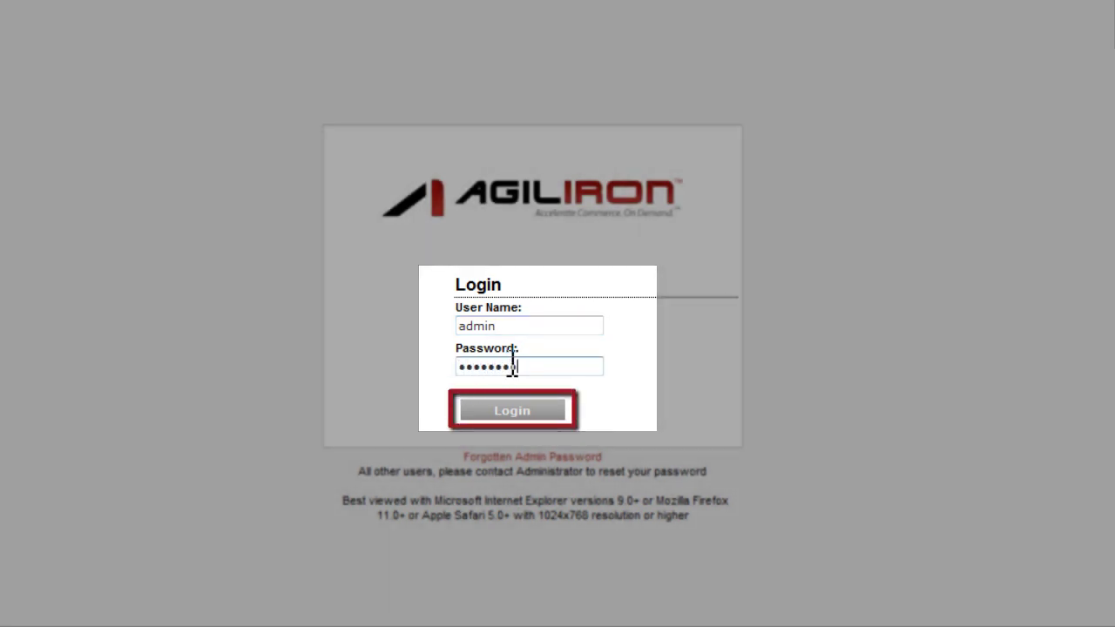
{"action": "type", "text": "*"}
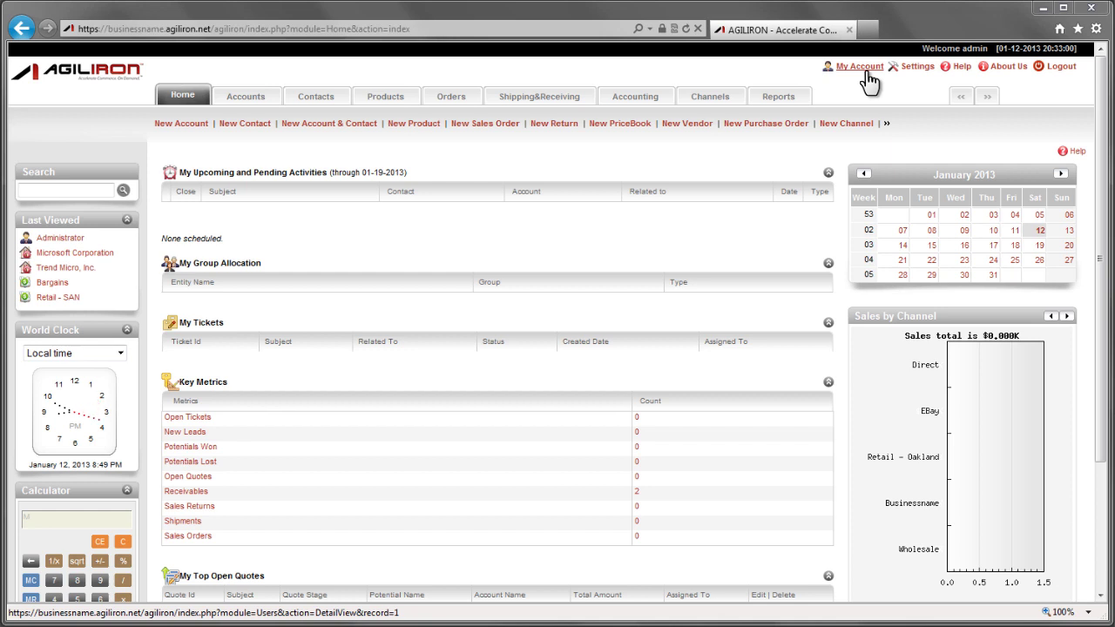
{"action": "left_click", "coordinate": [917, 70]}
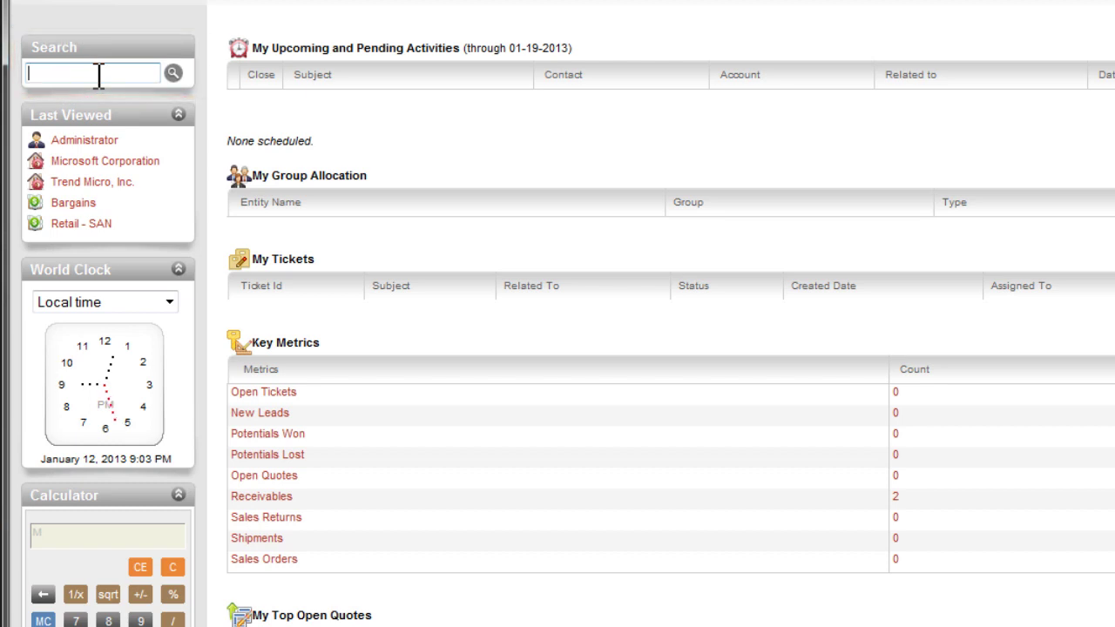
{"action": "left_click", "coordinate": [100, 76]}
{"action": "left_click", "coordinate": [99, 76]}
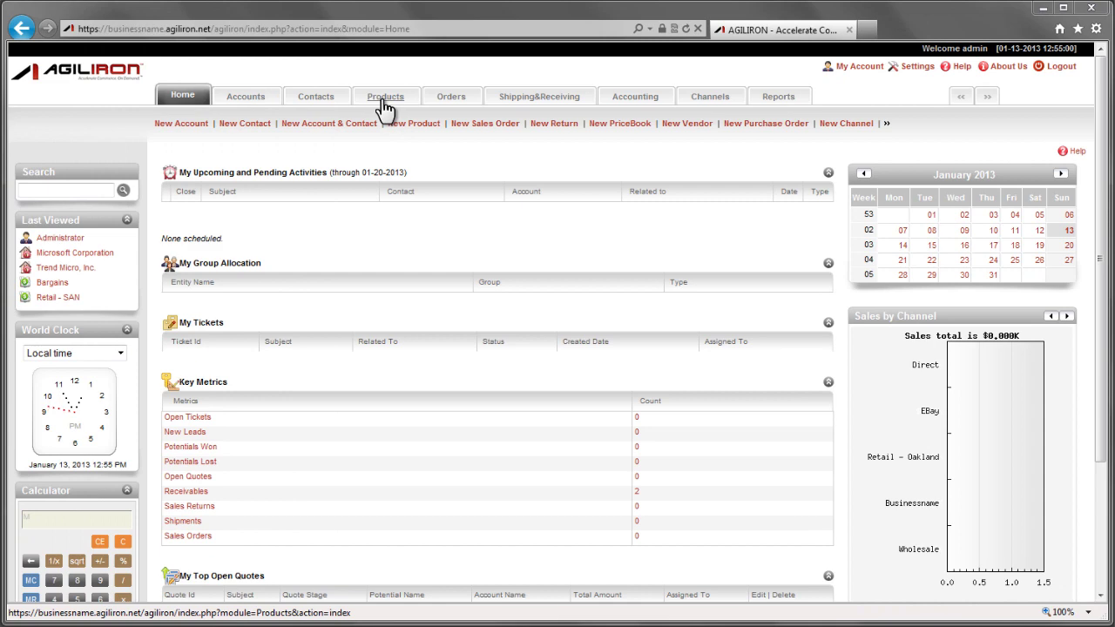
Open the Products page and examine the product search fields and the available product categories
{"action": "left_click", "coordinate": [385, 103]}
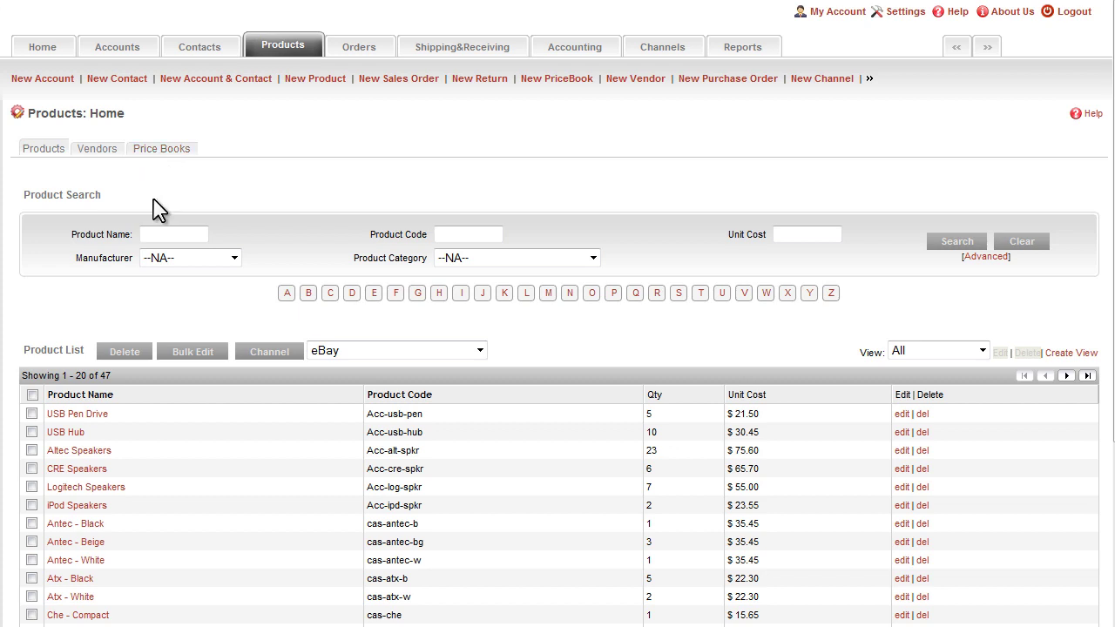
{"action": "triple_click", "coordinate": [107, 199]}
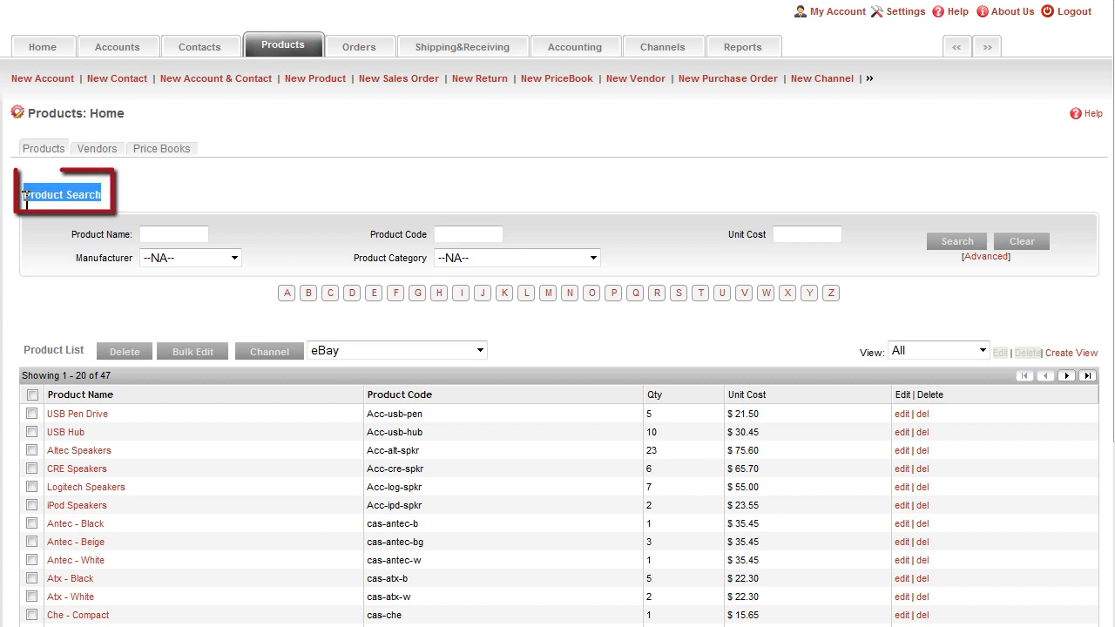
{"action": "left_click", "coordinate": [167, 236]}
{"action": "left_click", "coordinate": [449, 235]}
{"action": "left_click", "coordinate": [592, 261]}
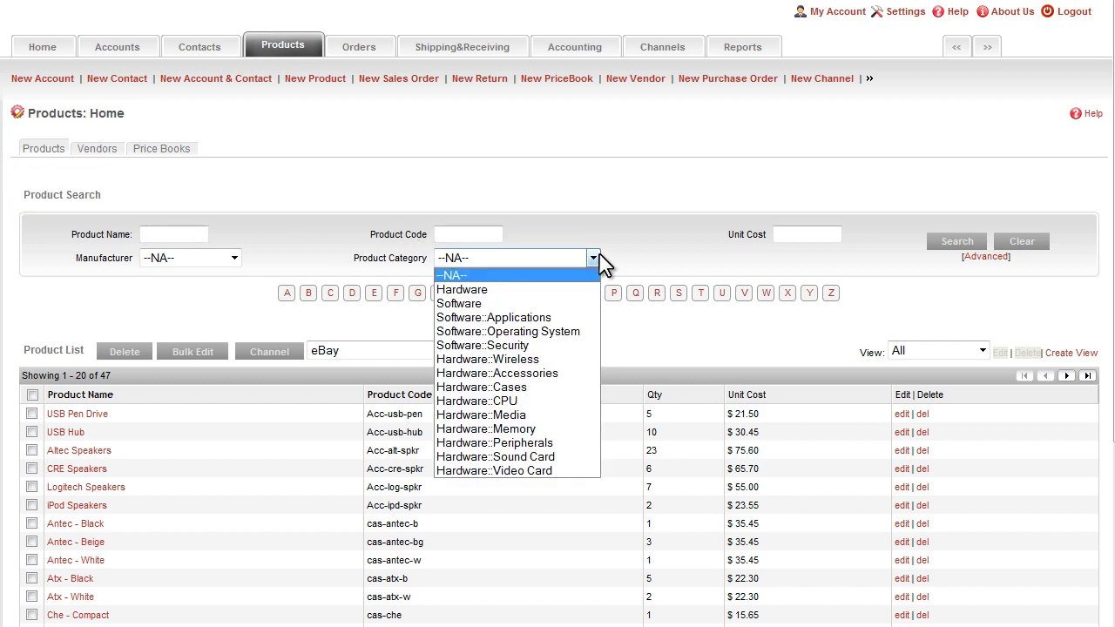
{"action": "left_click", "coordinate": [591, 232]}
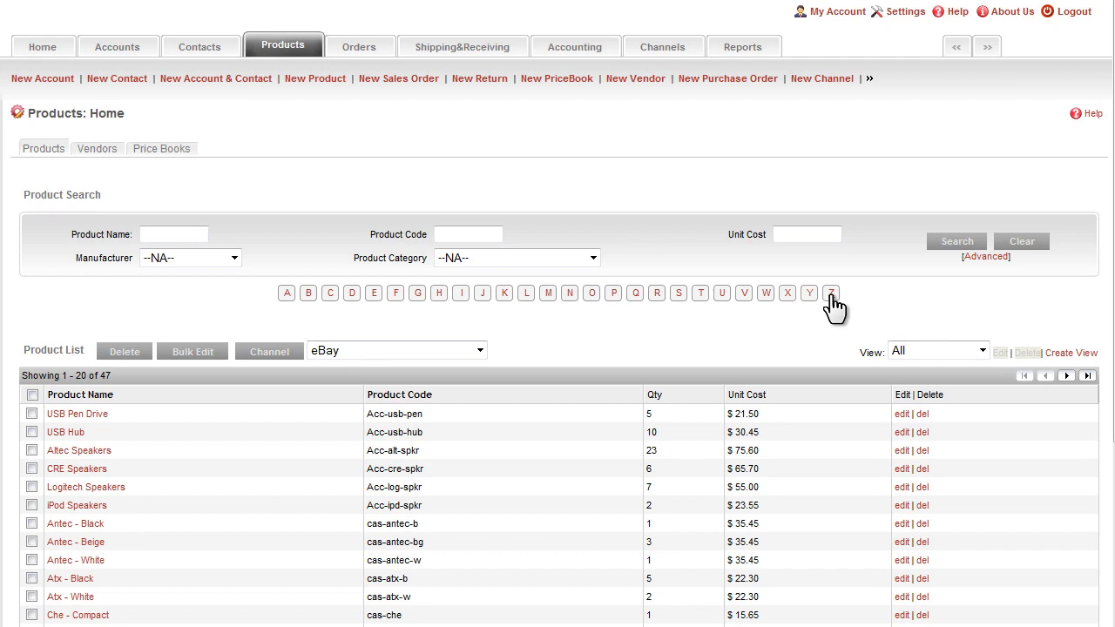
Look through the product list, the Product Tools section and the available list views
{"action": "scroll", "coordinate": [835, 306], "scroll_direction": "down", "scroll_amount": 3}
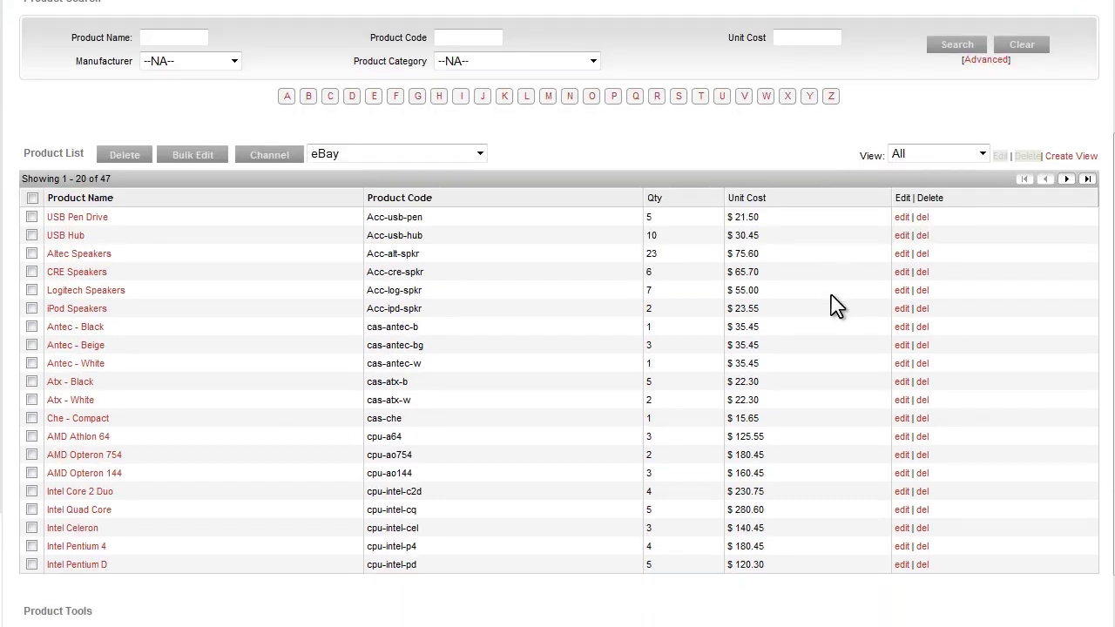
{"action": "scroll", "coordinate": [834, 306], "scroll_direction": "down", "scroll_amount": 1}
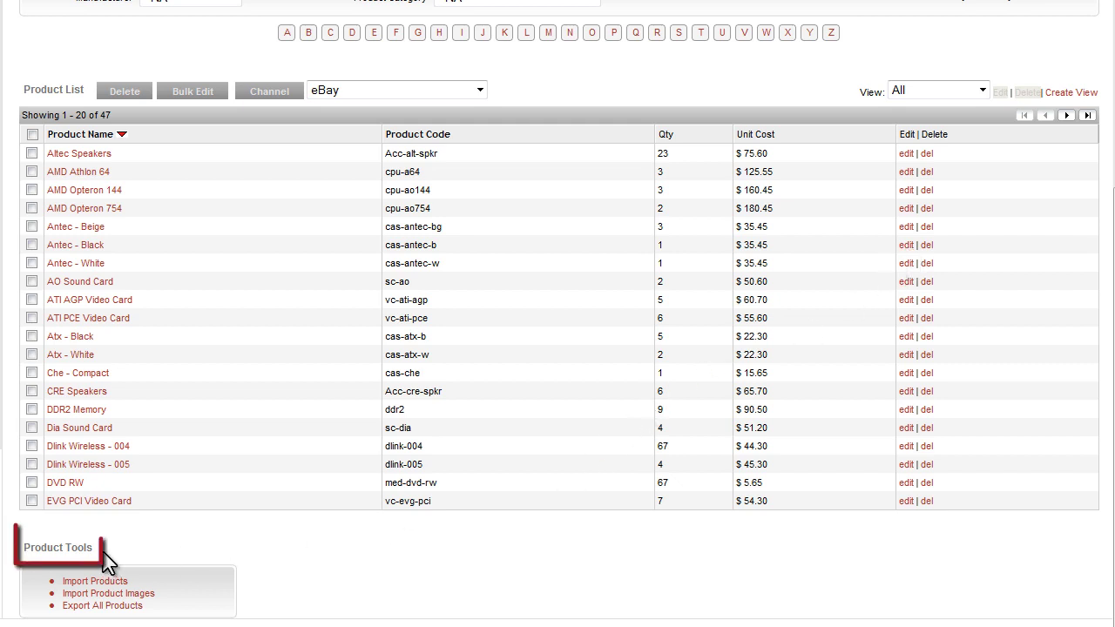
{"action": "triple_click", "coordinate": [47, 548]}
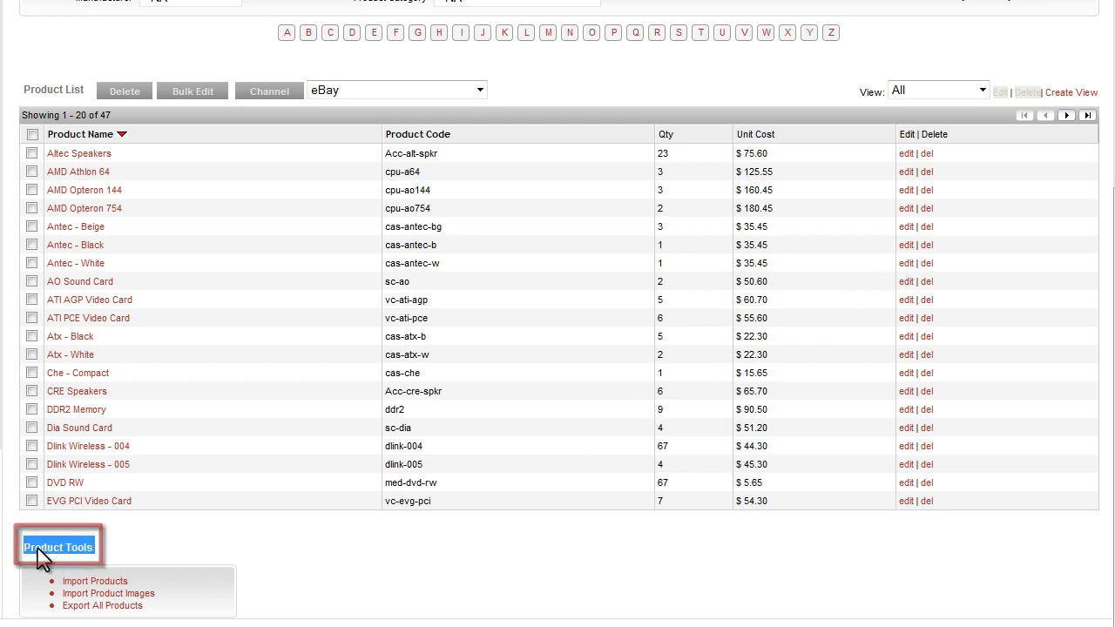
{"action": "left_click", "coordinate": [137, 560]}
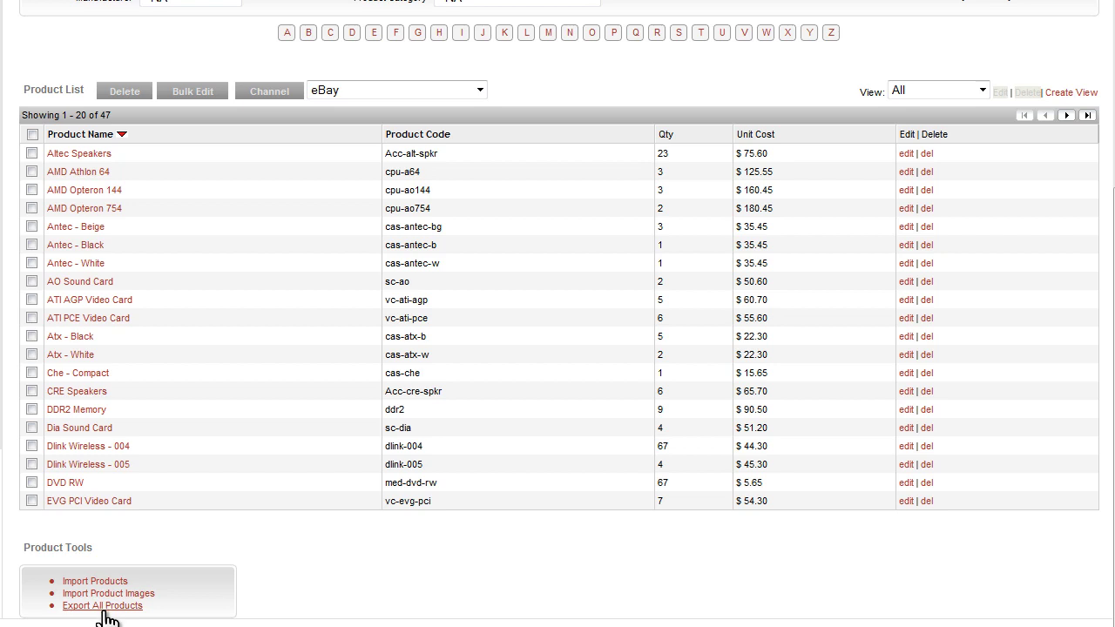
{"action": "scroll", "coordinate": [106, 614], "scroll_direction": "up", "scroll_amount": 1}
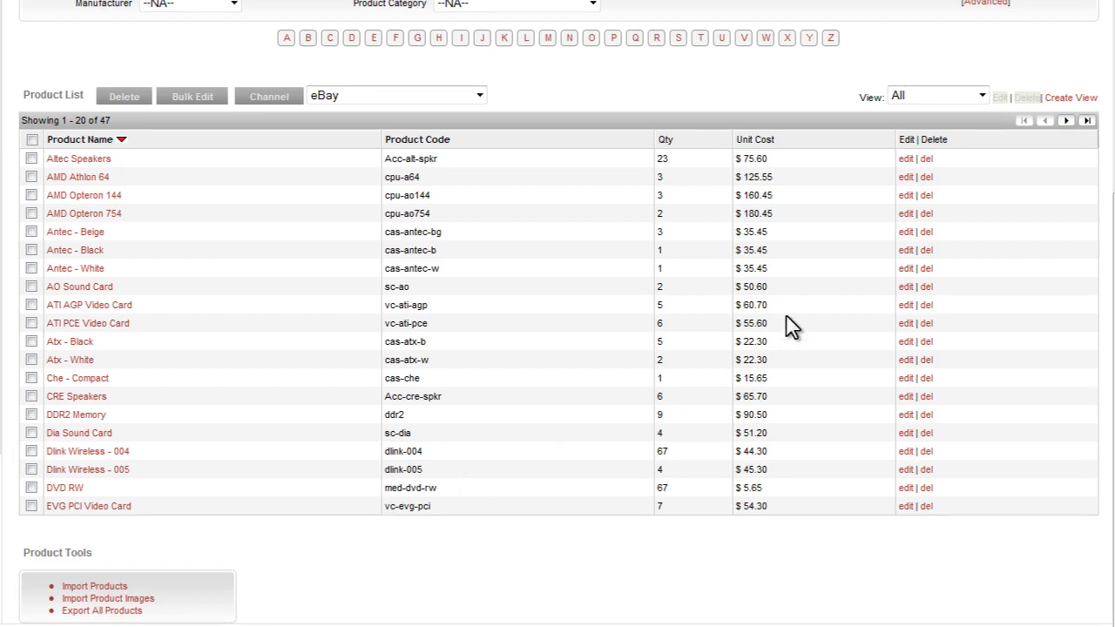
{"action": "left_click", "coordinate": [981, 96]}
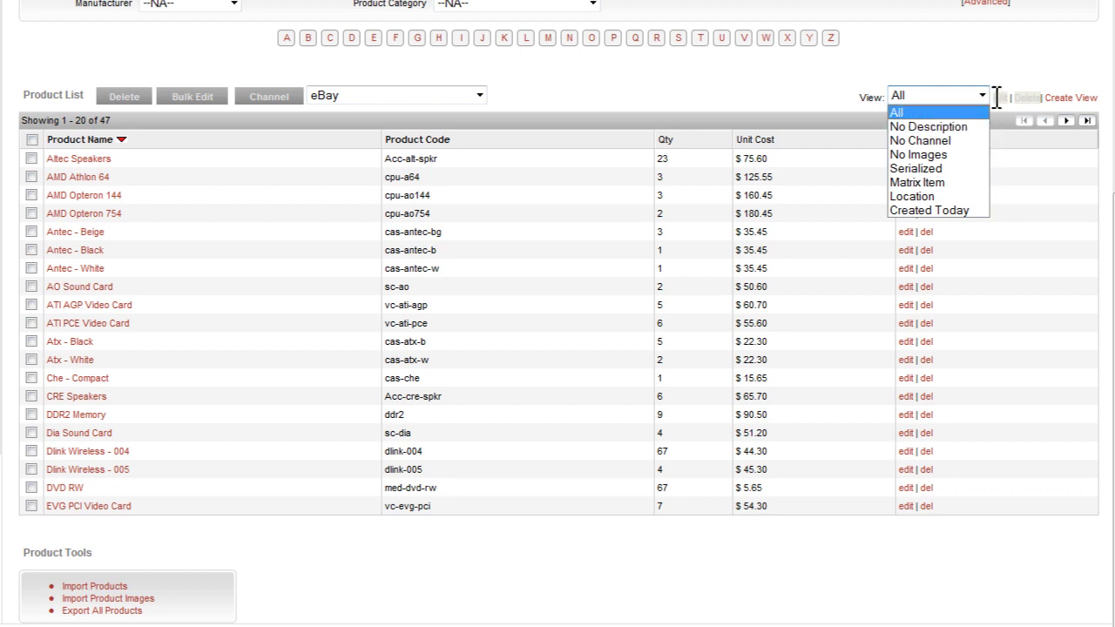
{"action": "left_click", "coordinate": [983, 91]}
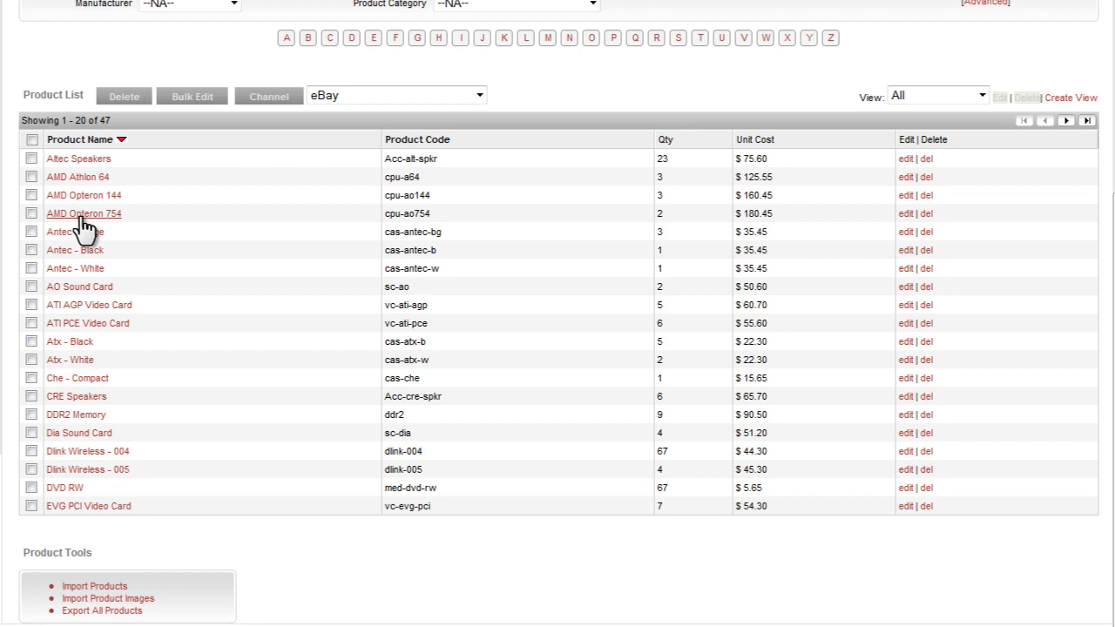
Open the Altec Speakers product and review its details from Product Information through SEO Information
{"action": "left_click", "coordinate": [83, 170]}
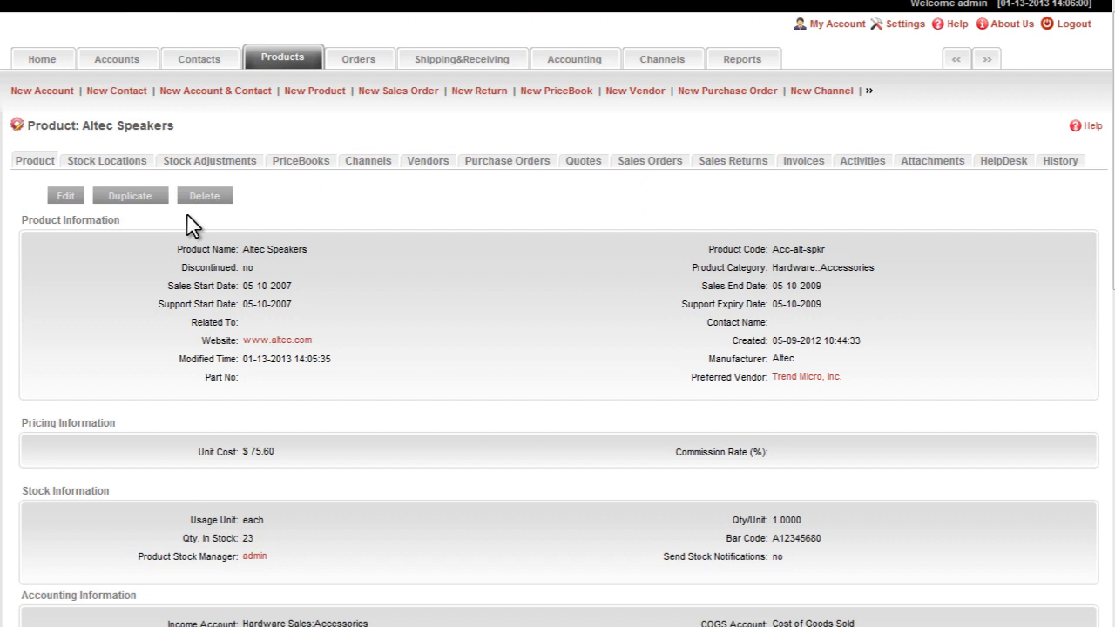
{"action": "scroll", "coordinate": [192, 224], "scroll_direction": "down", "scroll_amount": 2}
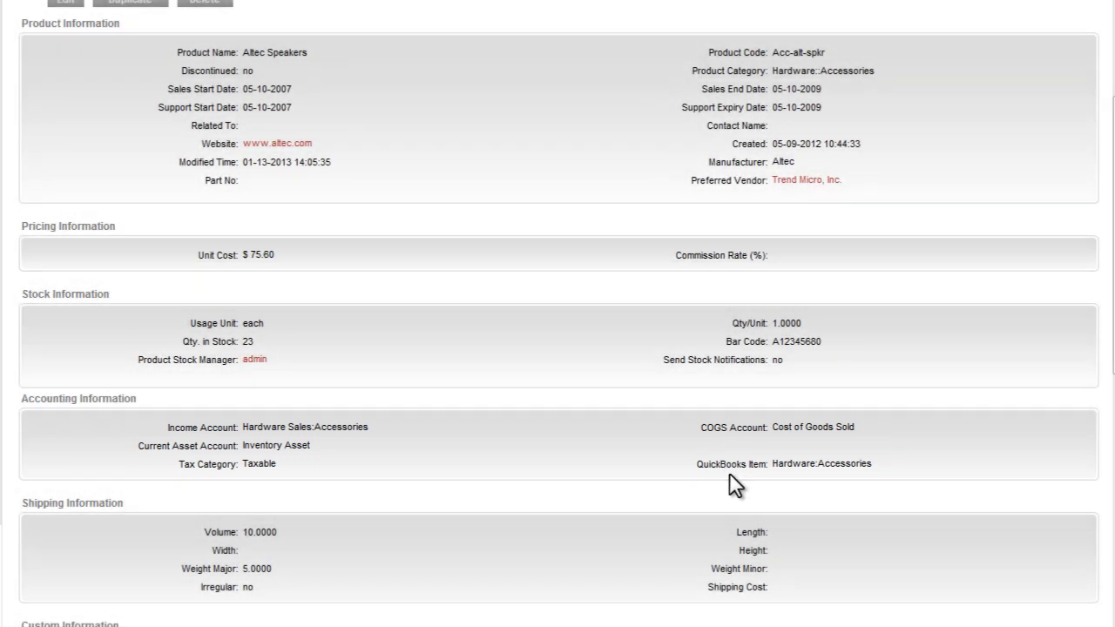
{"action": "scroll", "coordinate": [731, 475], "scroll_direction": "down", "scroll_amount": 3}
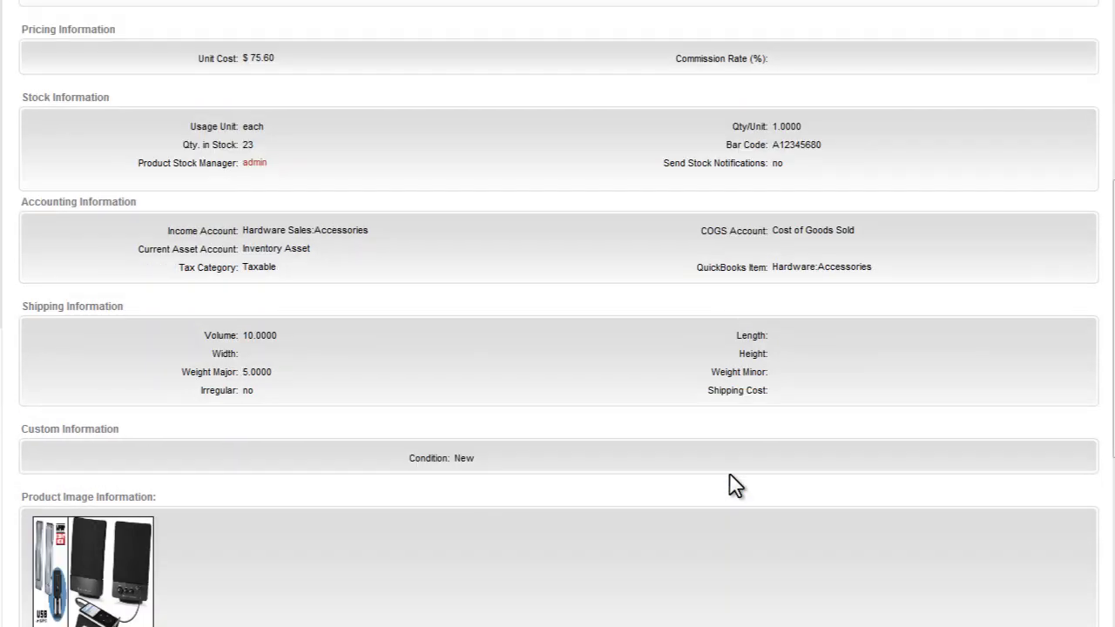
{"action": "scroll", "coordinate": [731, 475], "scroll_direction": "down", "scroll_amount": 1}
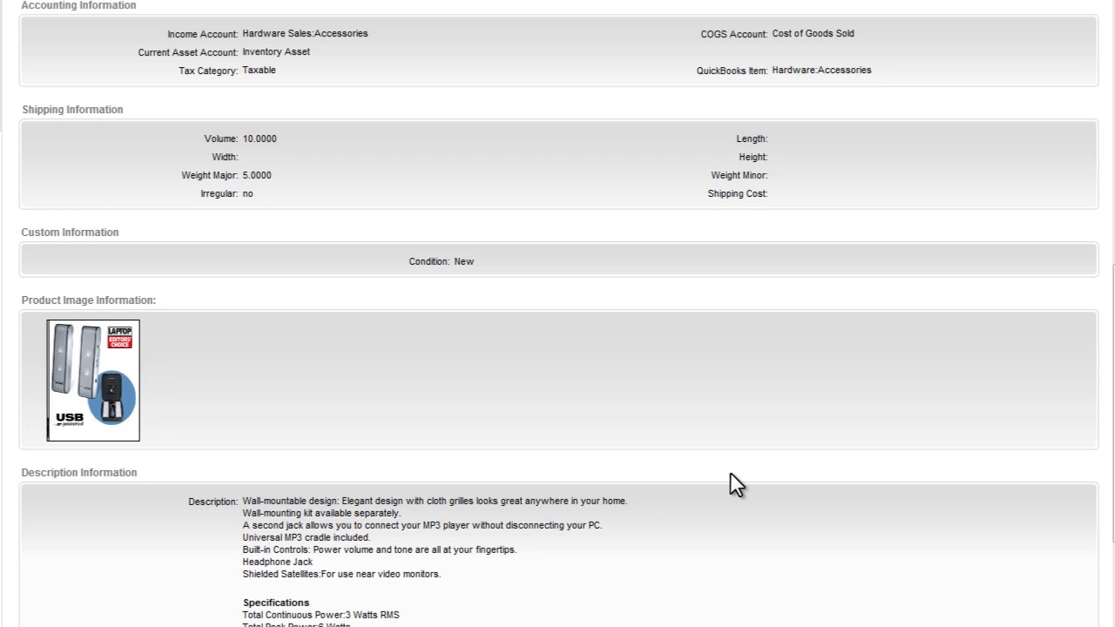
{"action": "scroll", "coordinate": [731, 474], "scroll_direction": "down", "scroll_amount": 1}
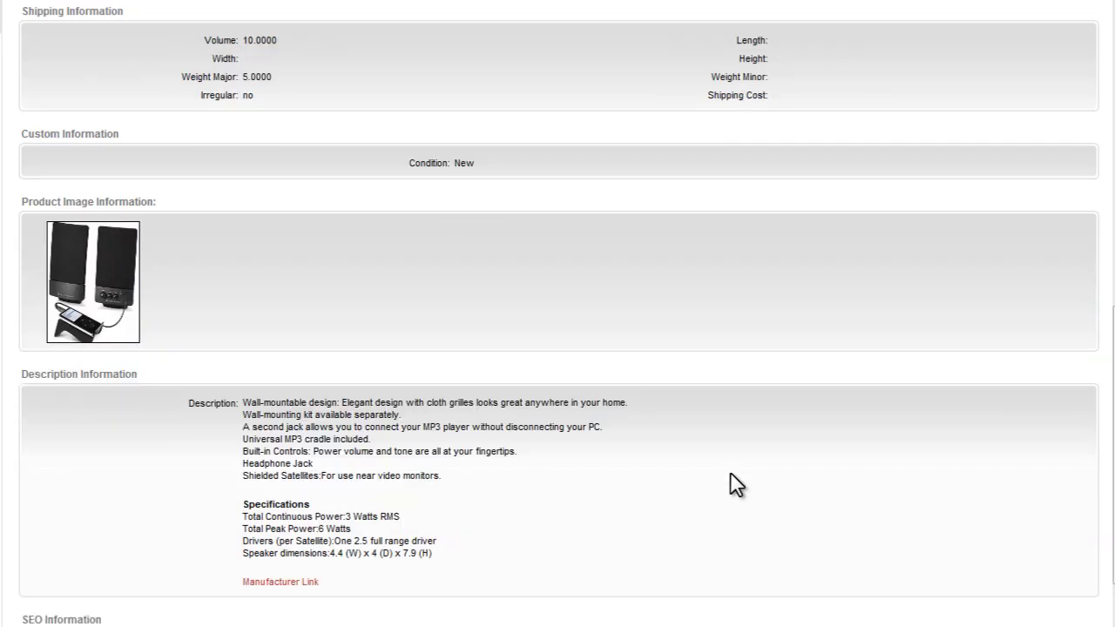
{"action": "scroll", "coordinate": [737, 484], "scroll_direction": "down", "scroll_amount": 1}
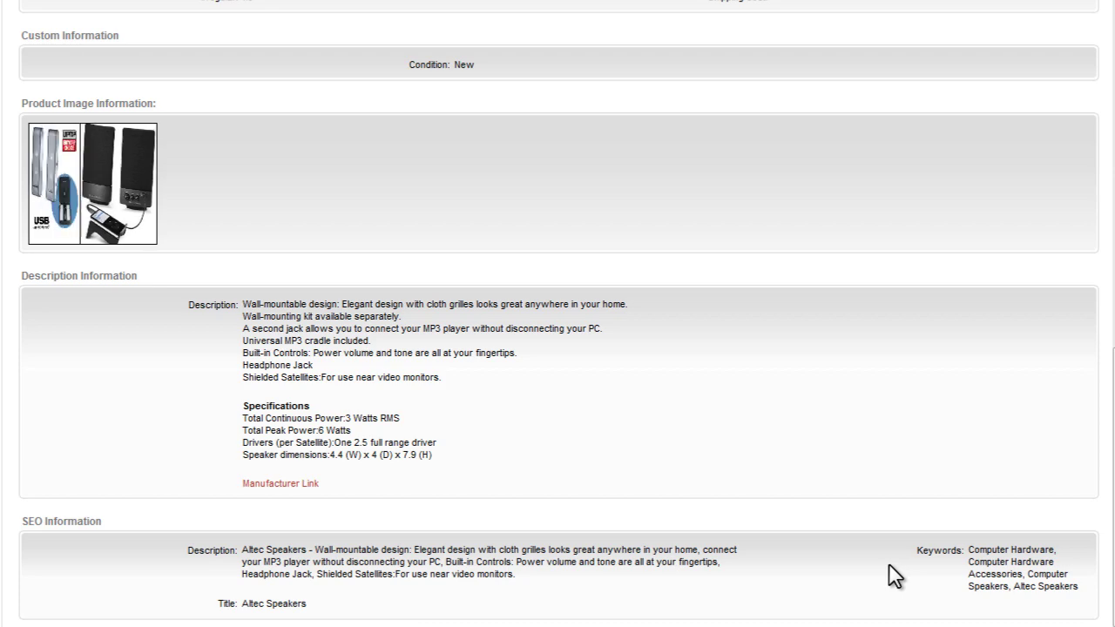
{"action": "scroll", "coordinate": [893, 574], "scroll_direction": "up", "scroll_amount": 10}
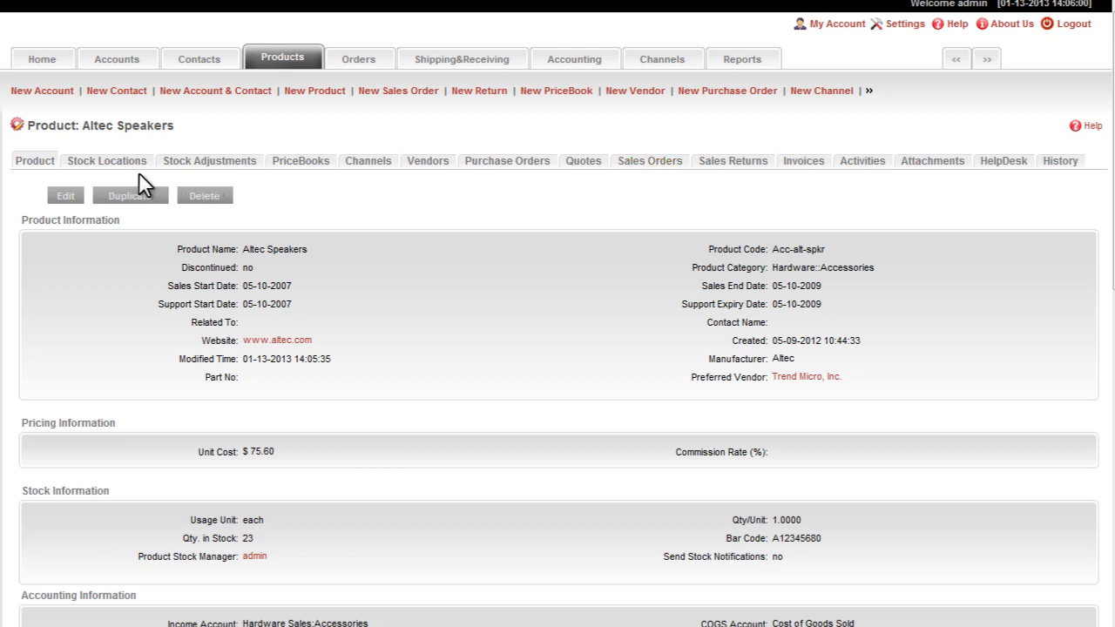
View the stock locations and the sales orders of the Altec Speakers product
{"action": "left_click", "coordinate": [105, 164]}
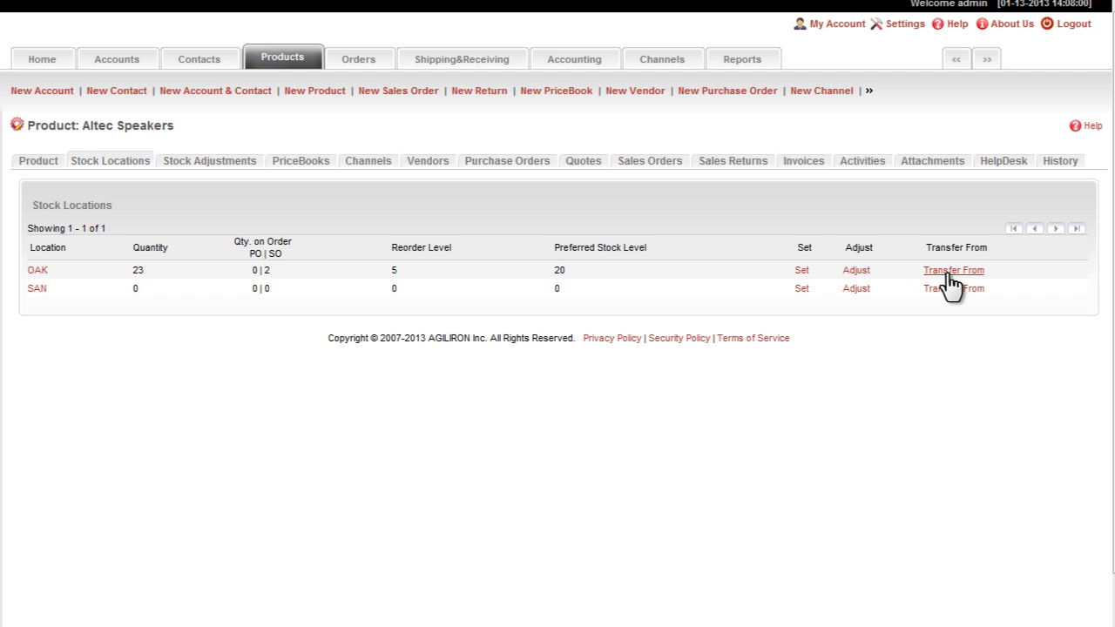
{"action": "left_click", "coordinate": [649, 162]}
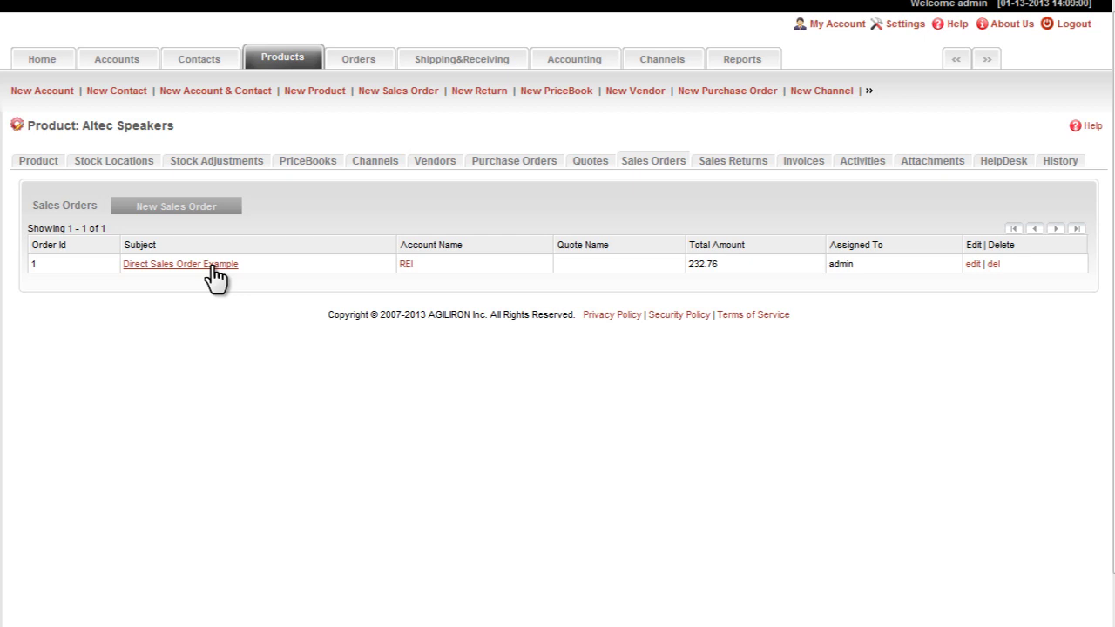
{"action": "scroll", "coordinate": [216, 277], "scroll_direction": "down", "scroll_amount": 1}
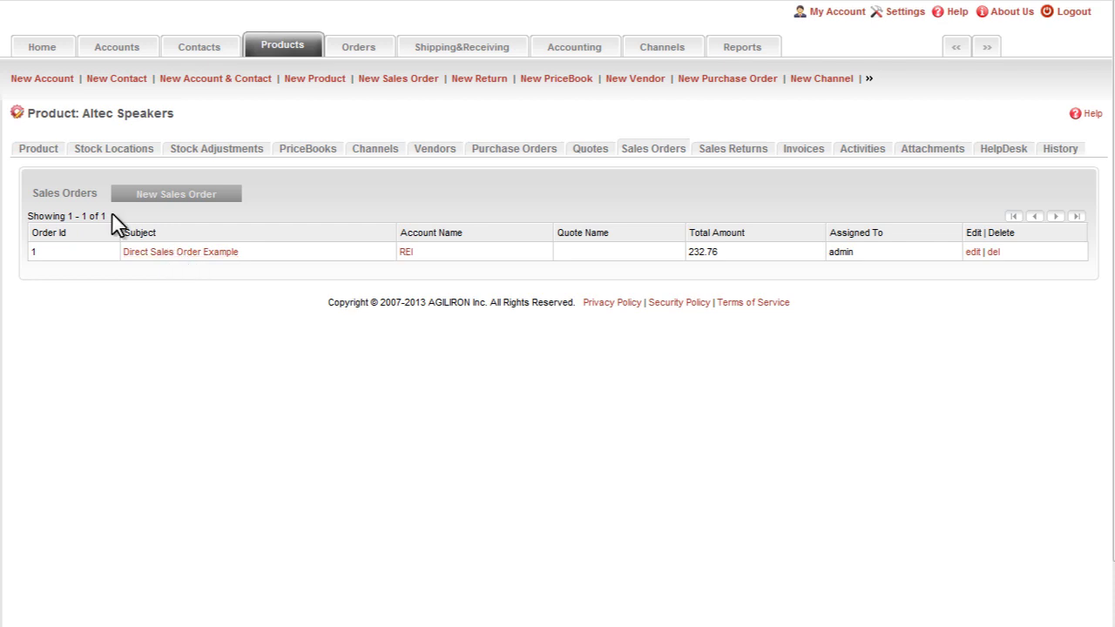
Start a duplicate of the Altec Speakers product and review its prefilled form through SEO Information
{"action": "left_click", "coordinate": [40, 153]}
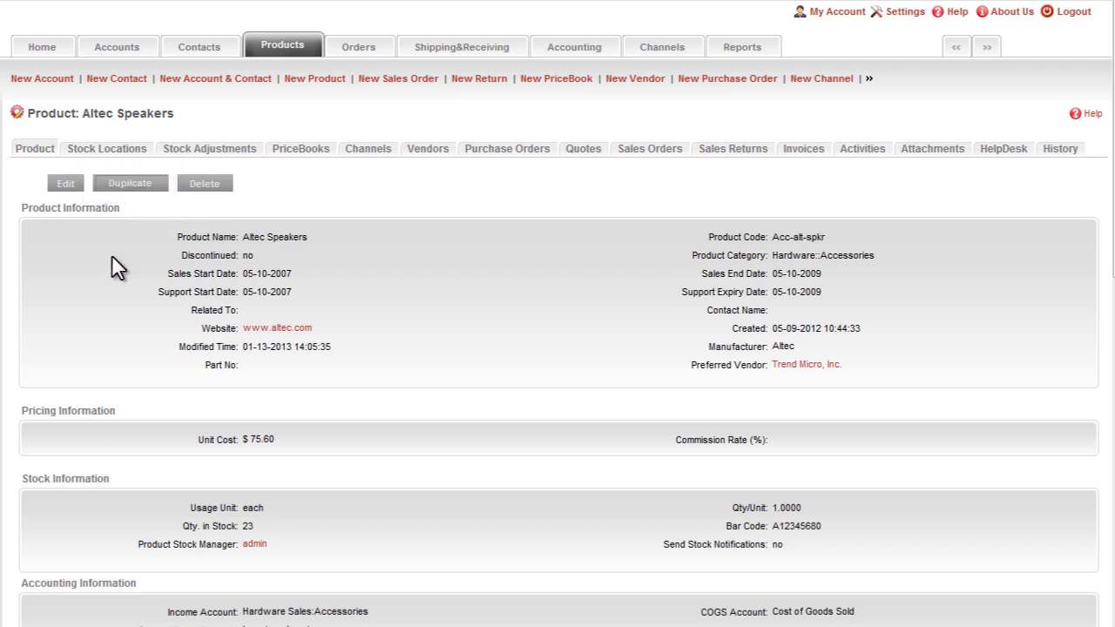
{"action": "key", "text": "alt+u"}
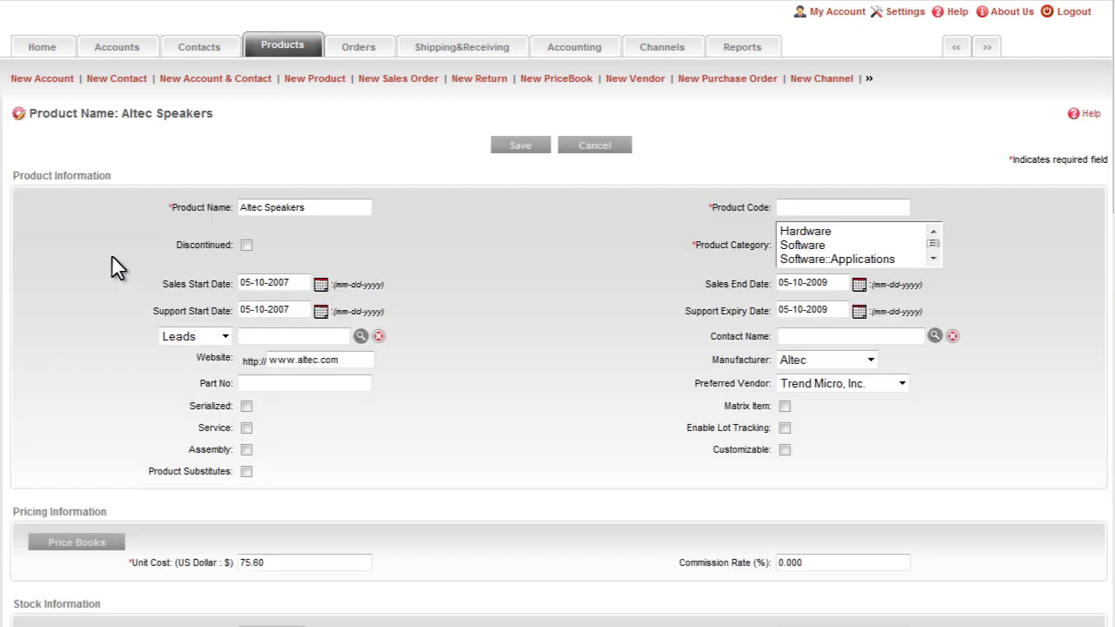
{"action": "scroll", "coordinate": [112, 257], "scroll_direction": "down", "scroll_amount": 8}
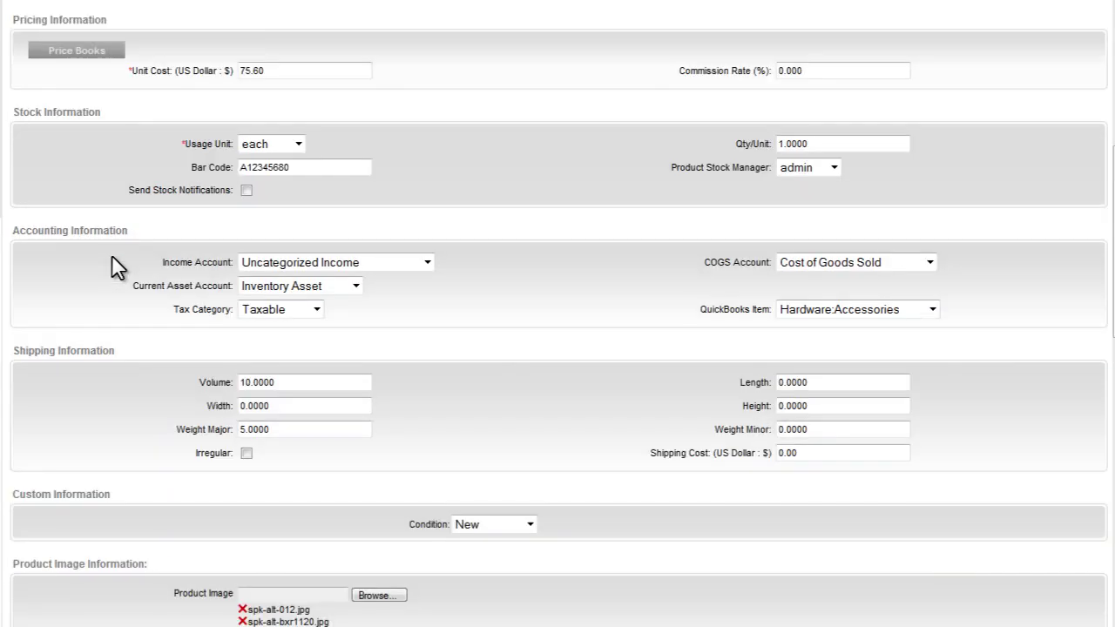
{"action": "scroll", "coordinate": [117, 268], "scroll_direction": "down", "scroll_amount": 5}
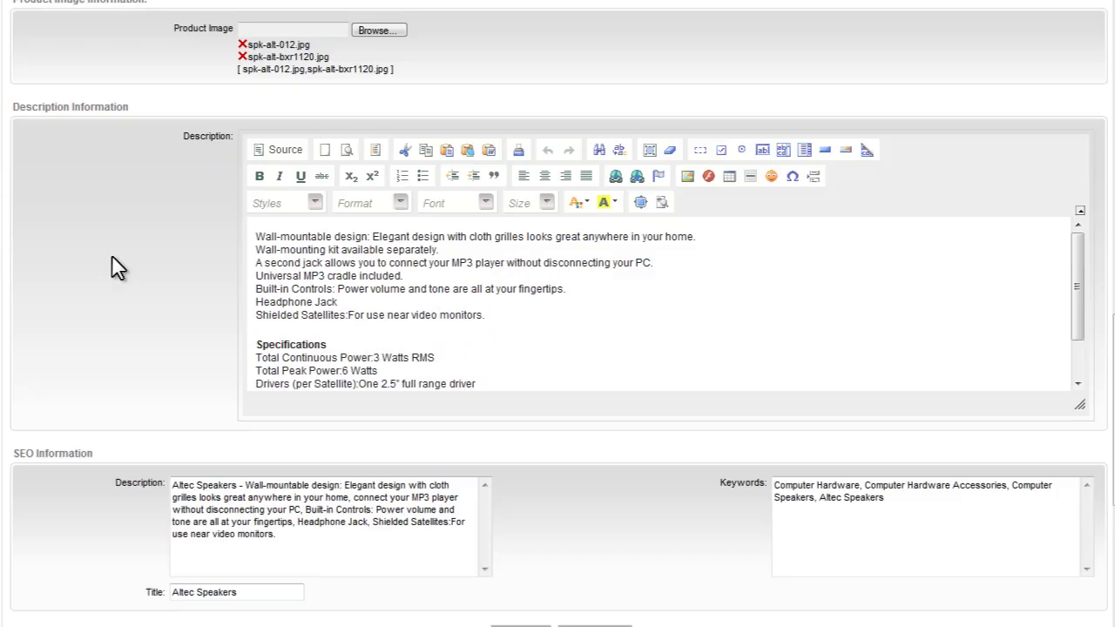
{"action": "scroll", "coordinate": [117, 268], "scroll_direction": "up", "scroll_amount": 10}
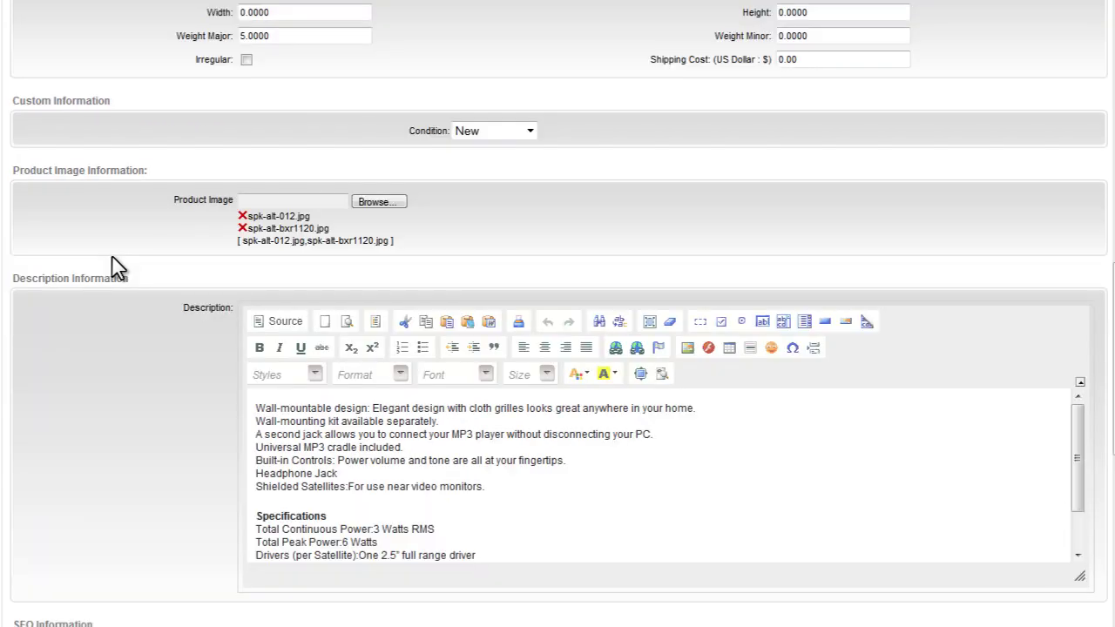
{"action": "scroll", "coordinate": [117, 268], "scroll_direction": "up", "scroll_amount": 5}
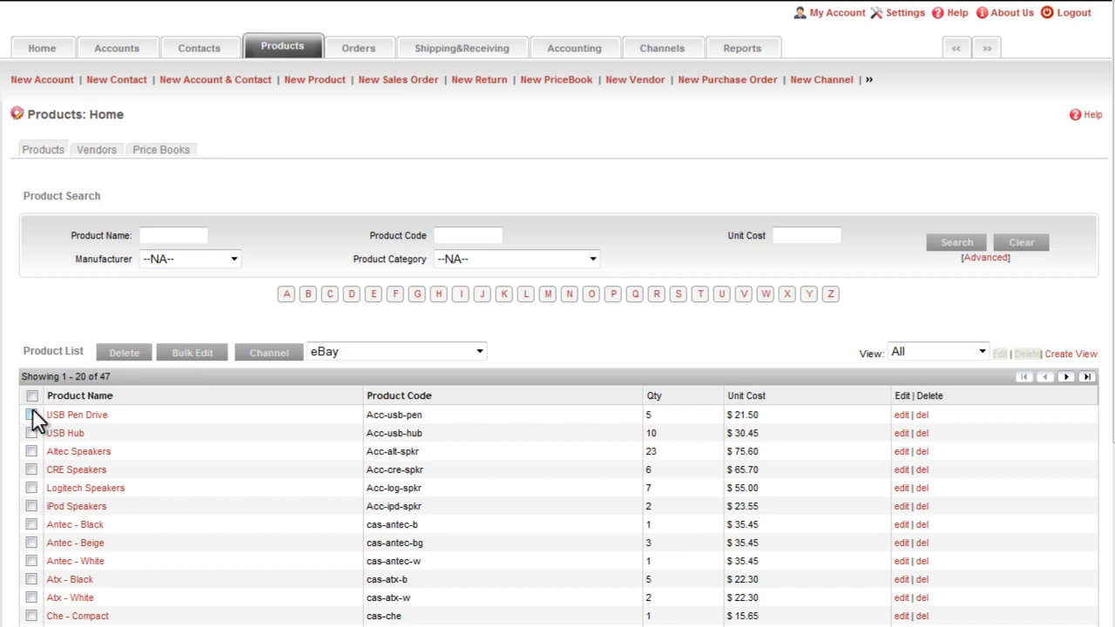
Try a bulk edit setting the product category of USB Pen Drive, USB Hub and Altec Speakers to Software, and cancel it
{"action": "left_click", "coordinate": [192, 352]}
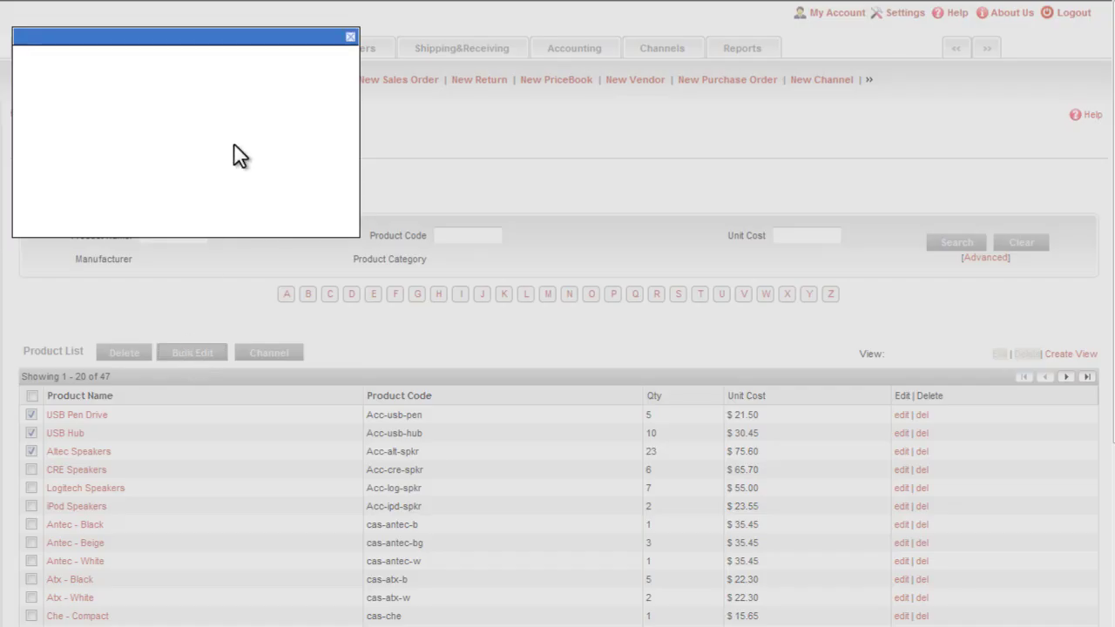
{"action": "left_click", "coordinate": [228, 71]}
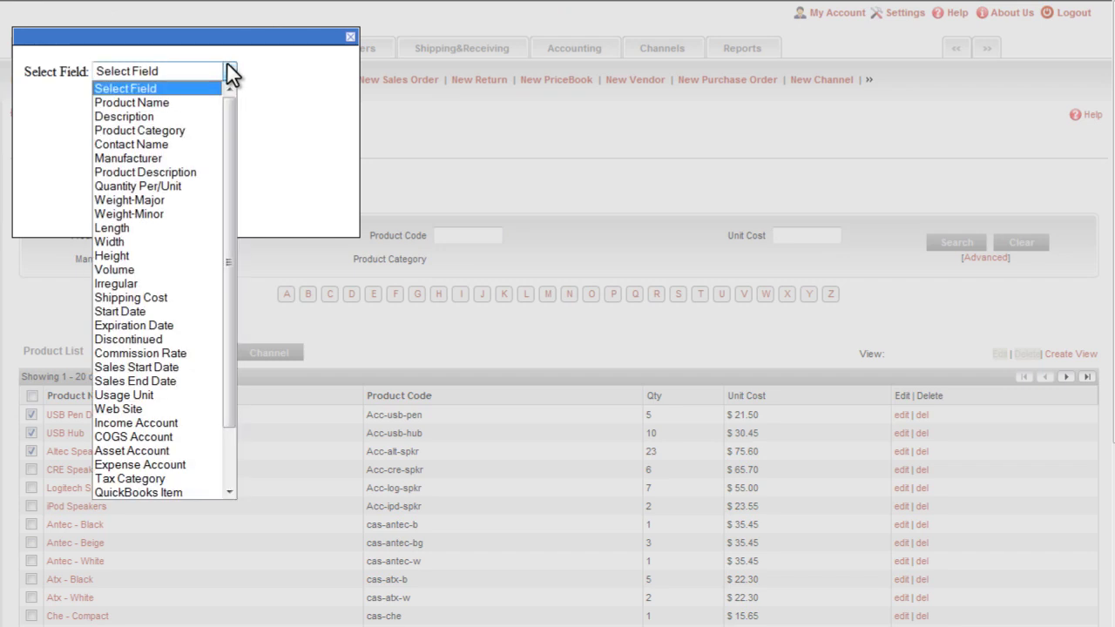
{"action": "left_click", "coordinate": [174, 123]}
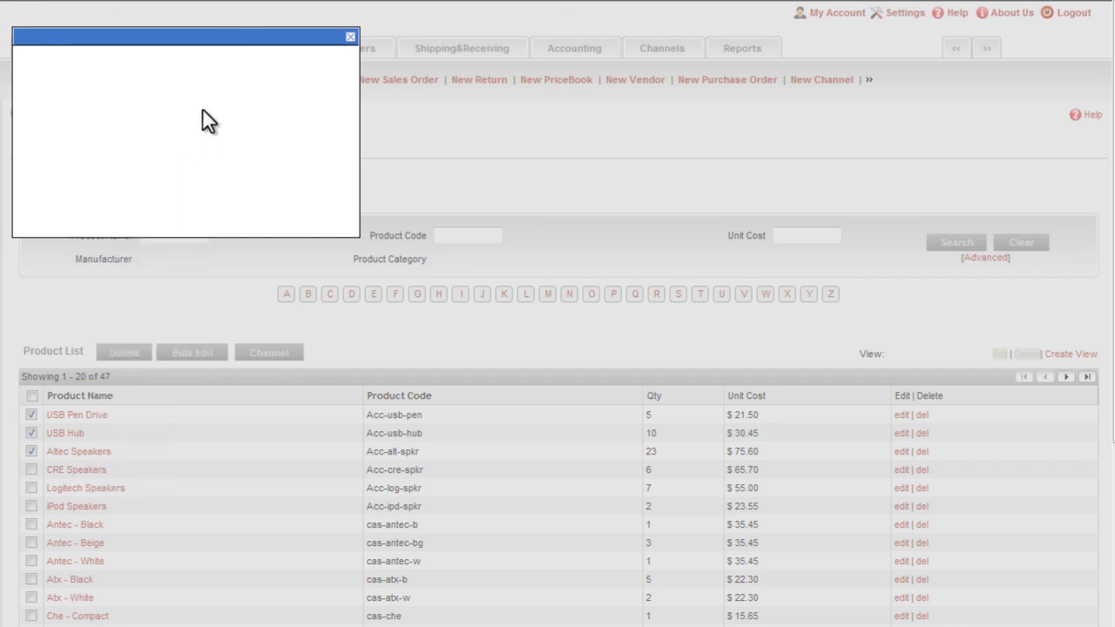
{"action": "left_click", "coordinate": [195, 83]}
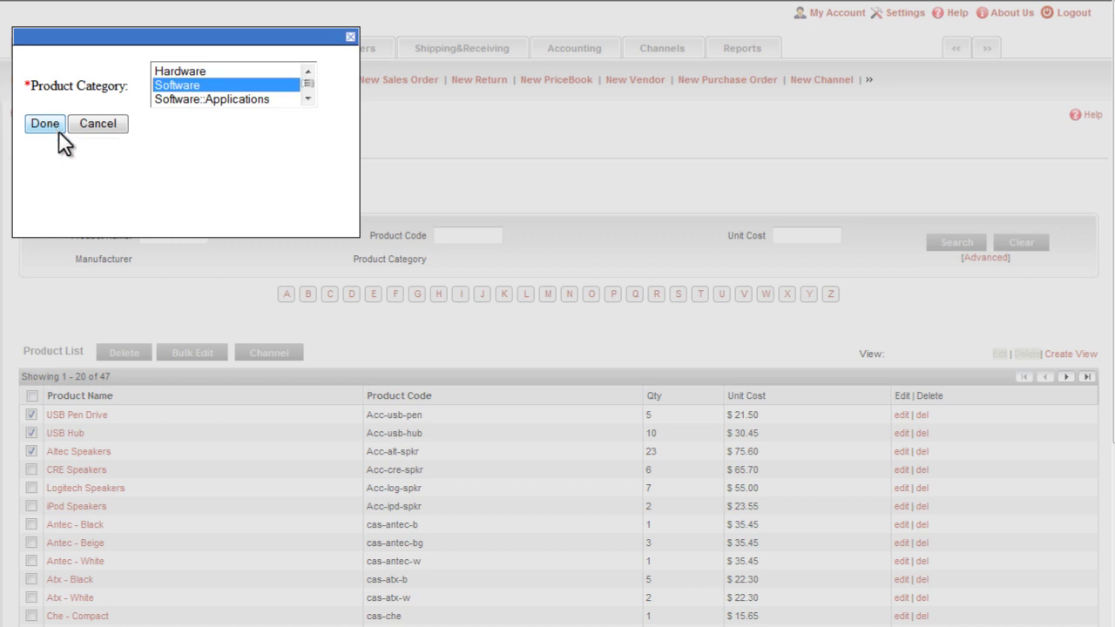
{"action": "left_click", "coordinate": [93, 123]}
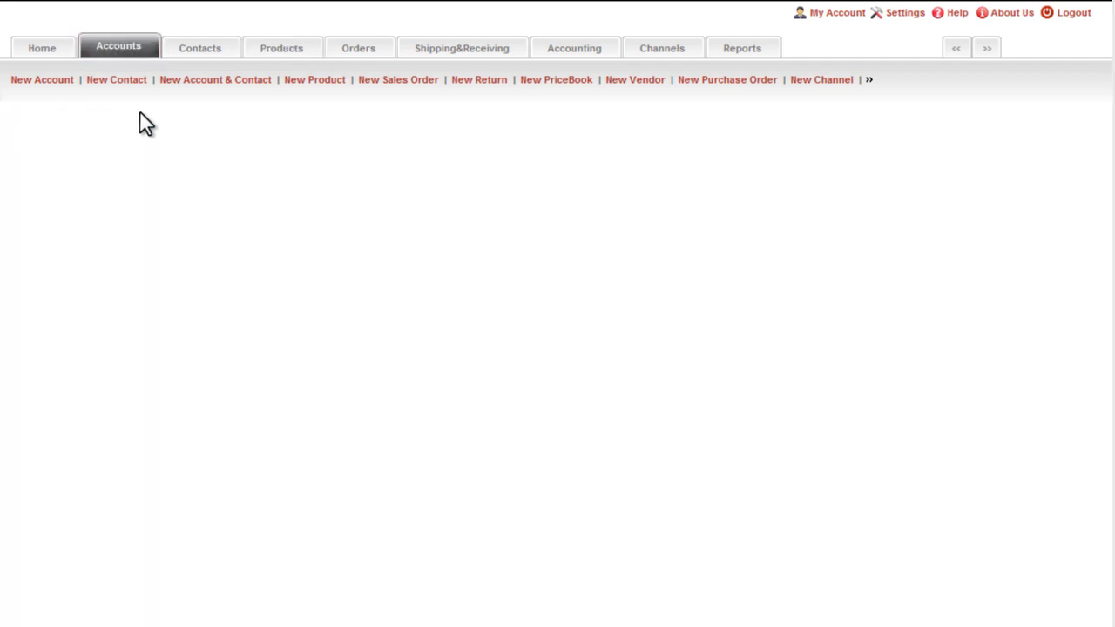
Open the REI account from the account list and view its contacts and sales orders
{"action": "scroll", "coordinate": [144, 122], "scroll_direction": "down", "scroll_amount": 2}
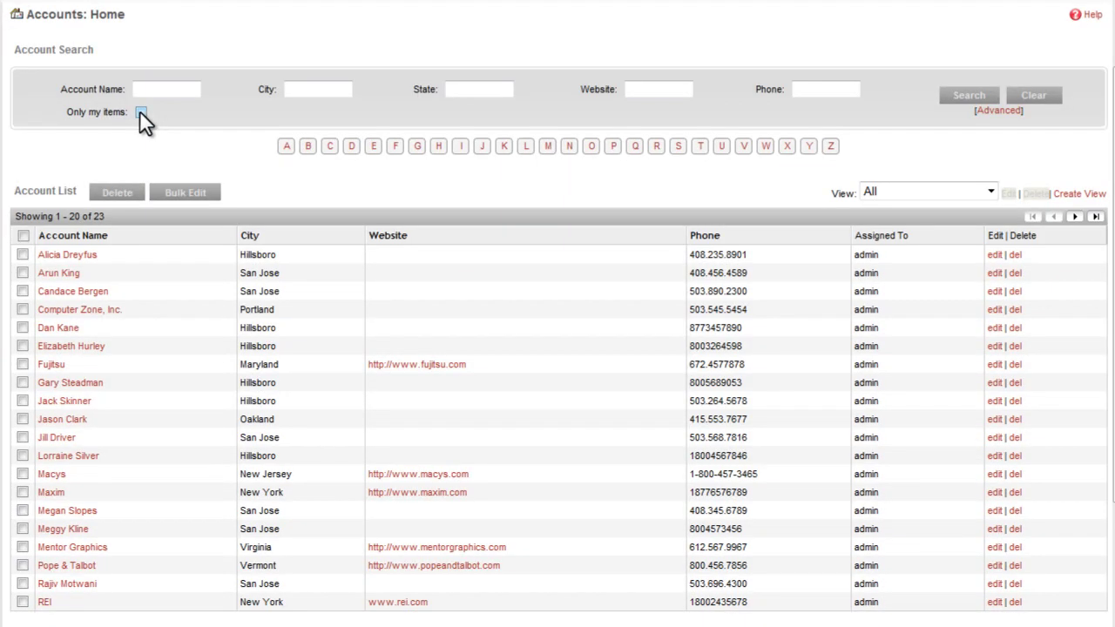
{"action": "scroll", "coordinate": [140, 113], "scroll_direction": "down", "scroll_amount": 4}
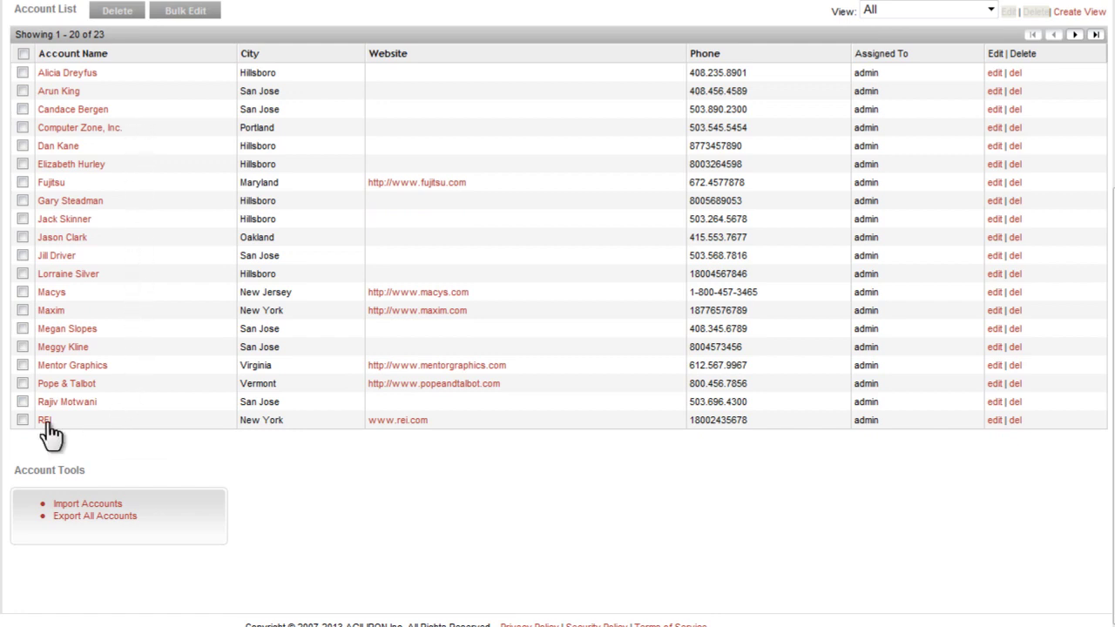
{"action": "left_click", "coordinate": [45, 421]}
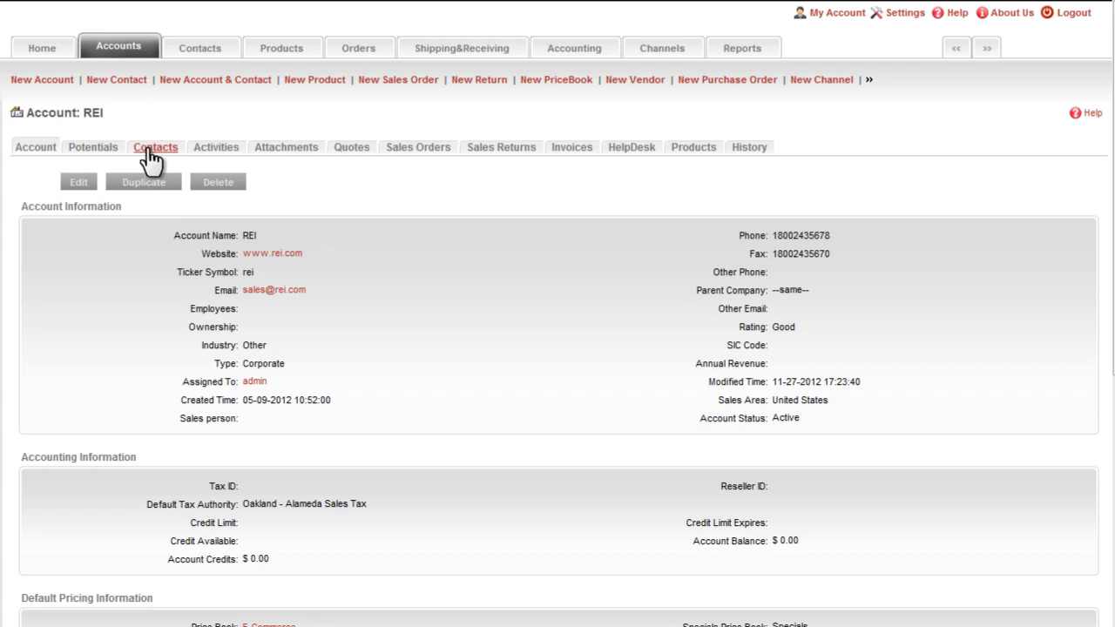
{"action": "left_click", "coordinate": [150, 151]}
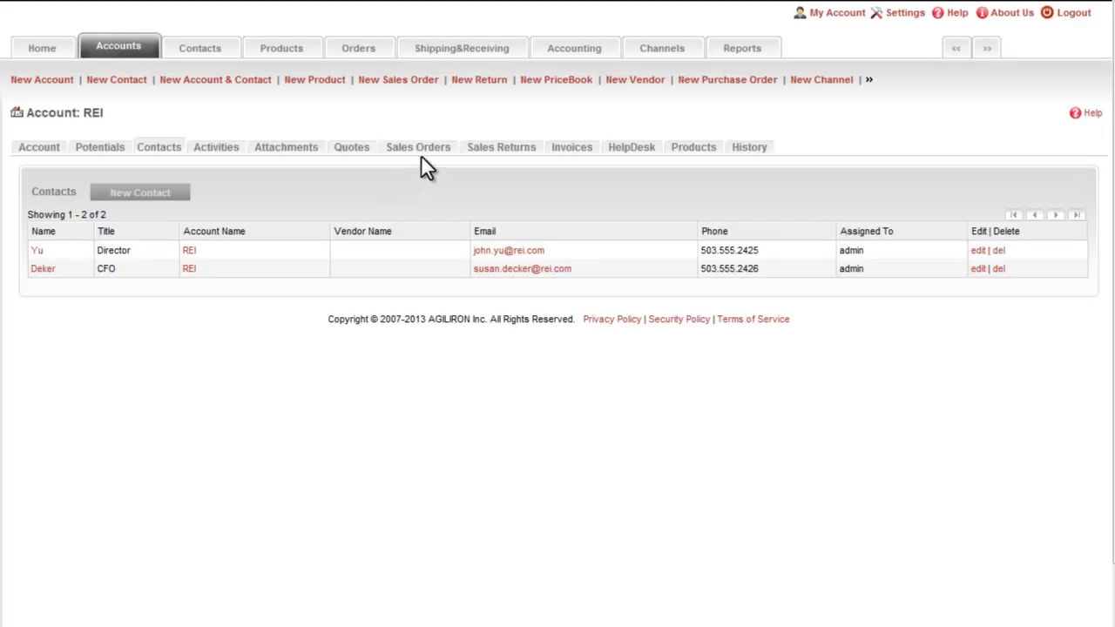
{"action": "left_click", "coordinate": [421, 153]}
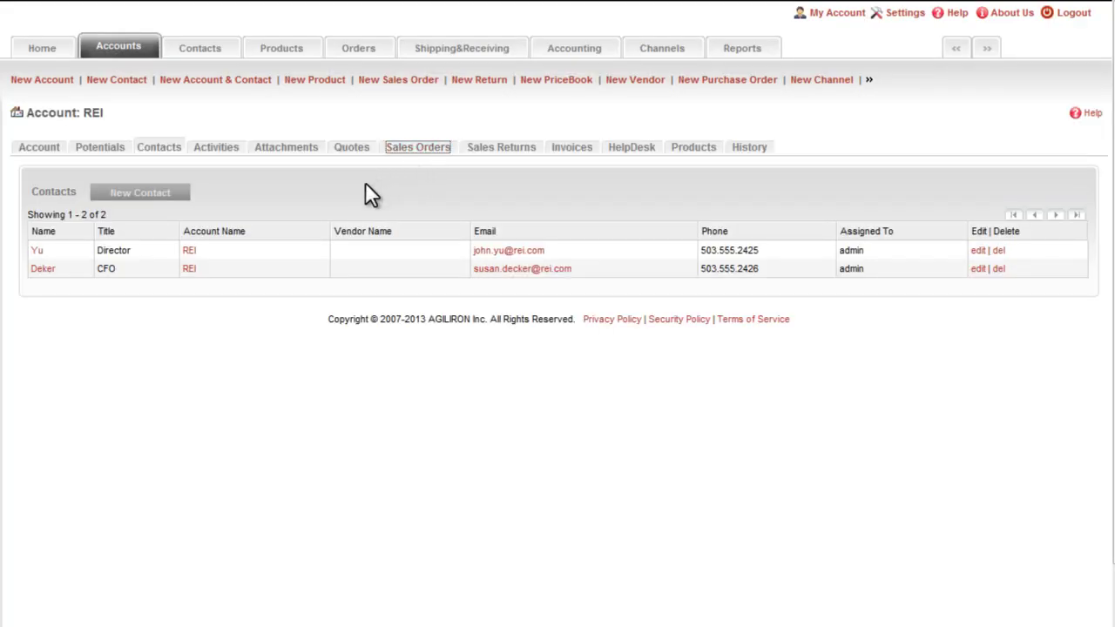